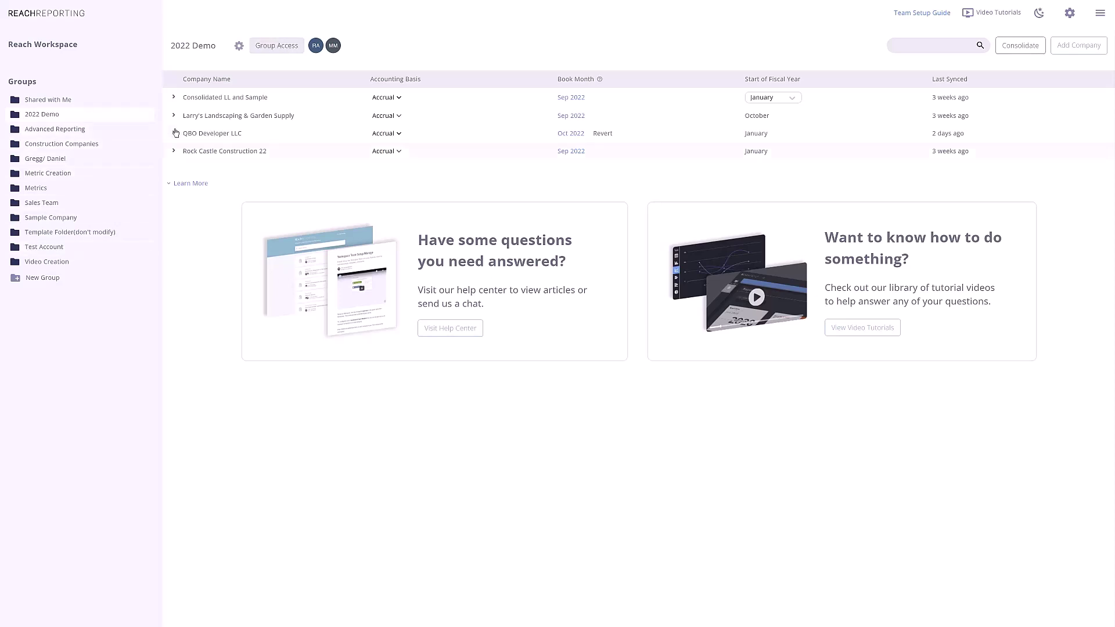
Start adding a company, return to the 2022 Demo list, and expand Rock Castle Construction 22.
{"action": "left_click", "coordinate": [1080, 46]}
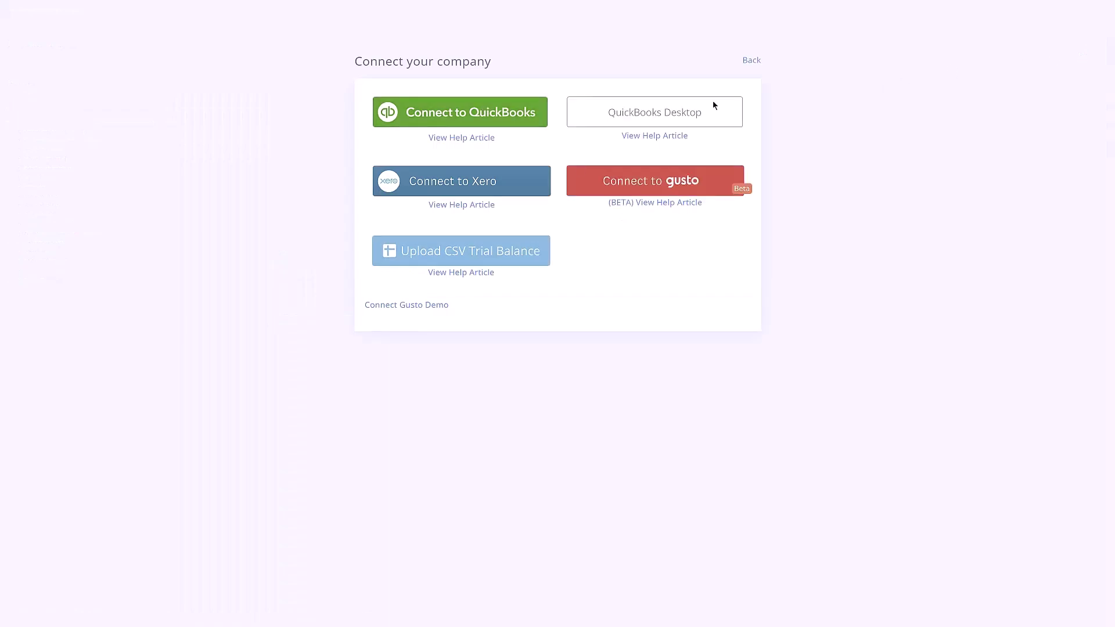
{"action": "left_click", "coordinate": [749, 61]}
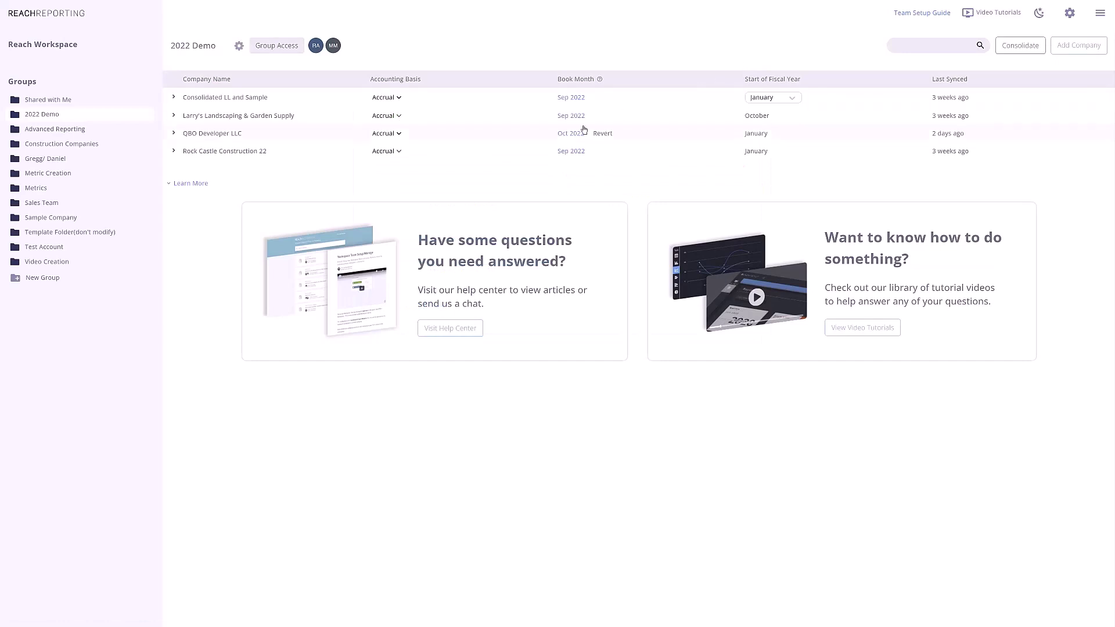
{"action": "left_click", "coordinate": [529, 151]}
Set Rock Castle Construction 22's colour theme to the Rock Castle palette in Company Settings.
{"action": "left_click", "coordinate": [383, 188]}
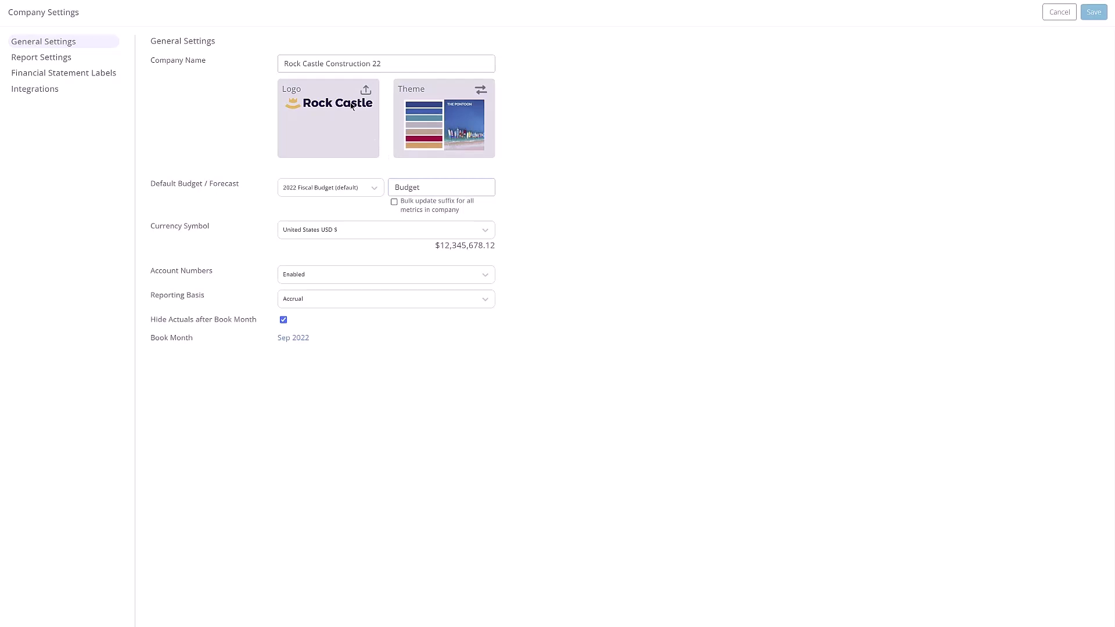
{"action": "left_click", "coordinate": [440, 109]}
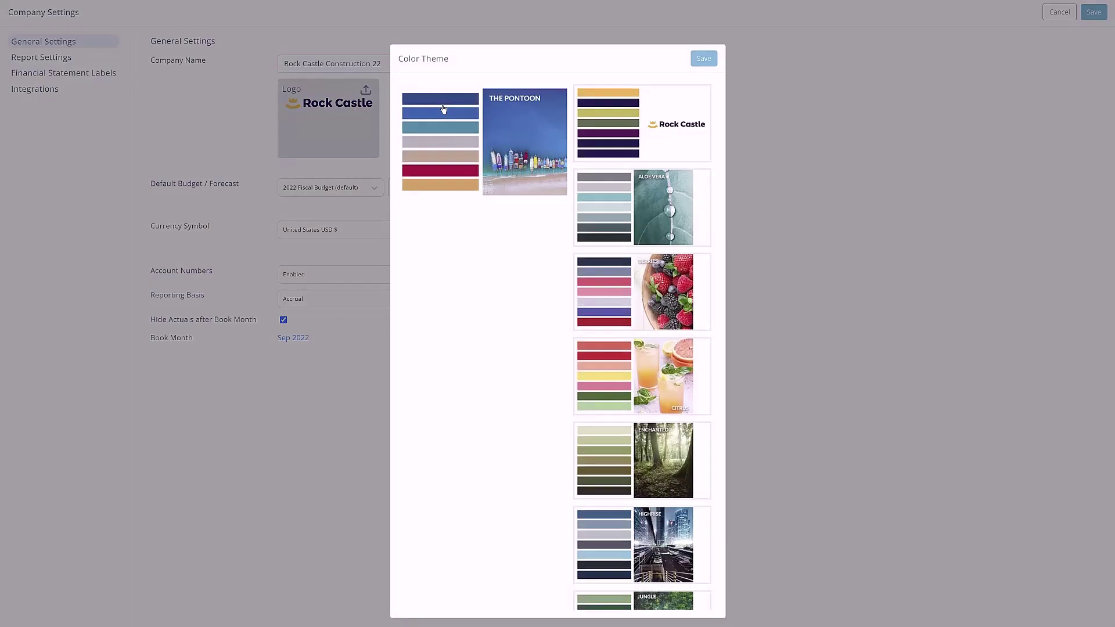
{"action": "left_click", "coordinate": [658, 130]}
{"action": "left_click", "coordinate": [702, 64]}
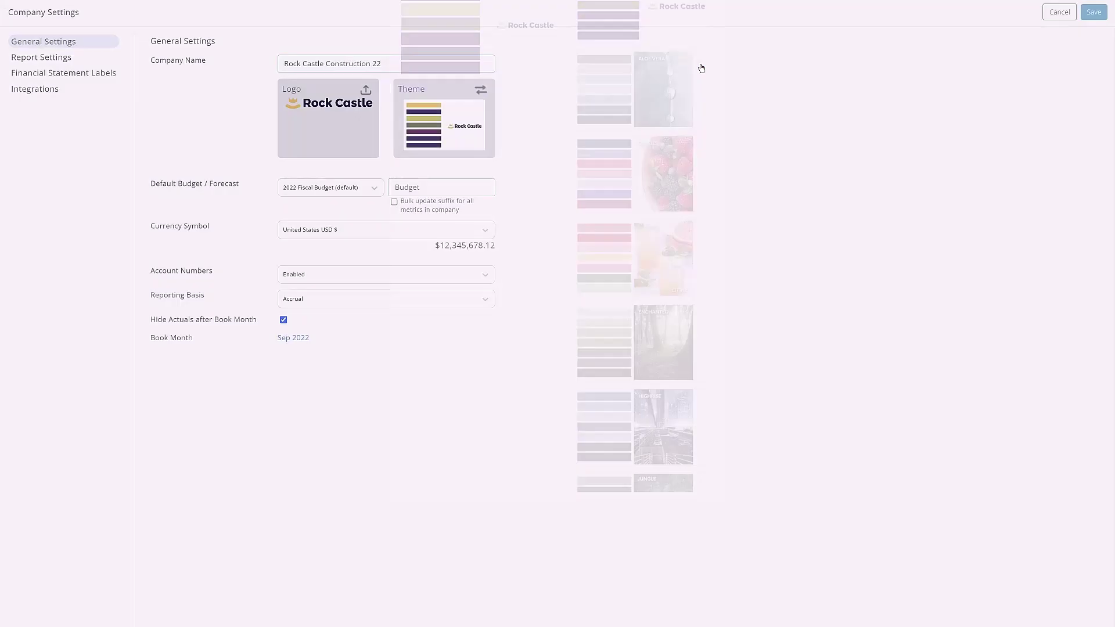
Review the Report Settings, Financial Statement Labels and Integrations pages, then save the company settings.
{"action": "left_click", "coordinate": [78, 58]}
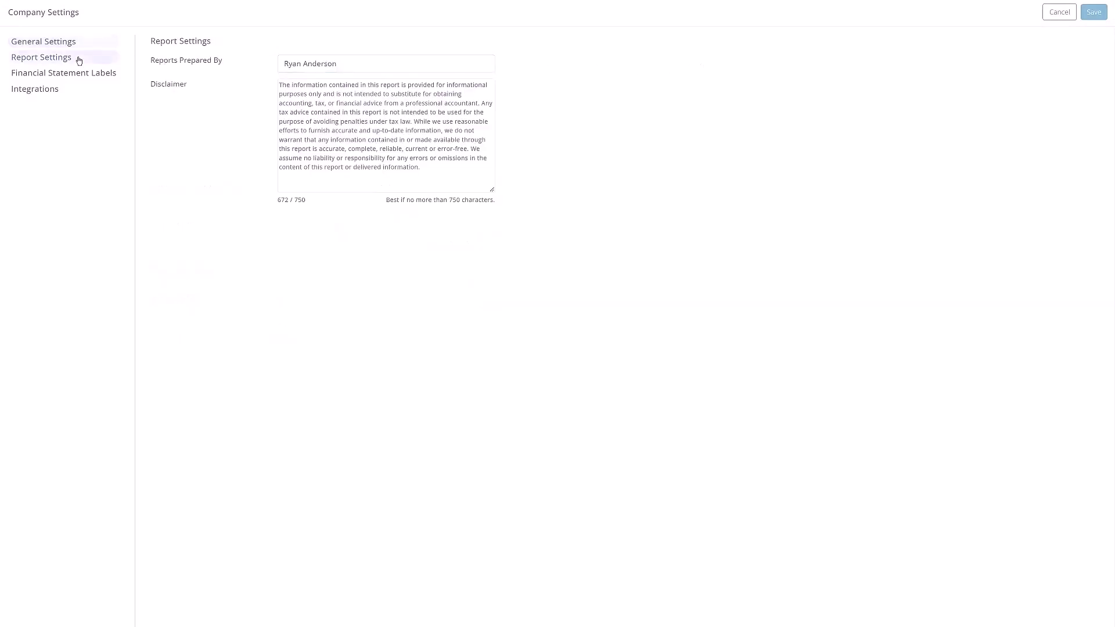
{"action": "left_click", "coordinate": [80, 73]}
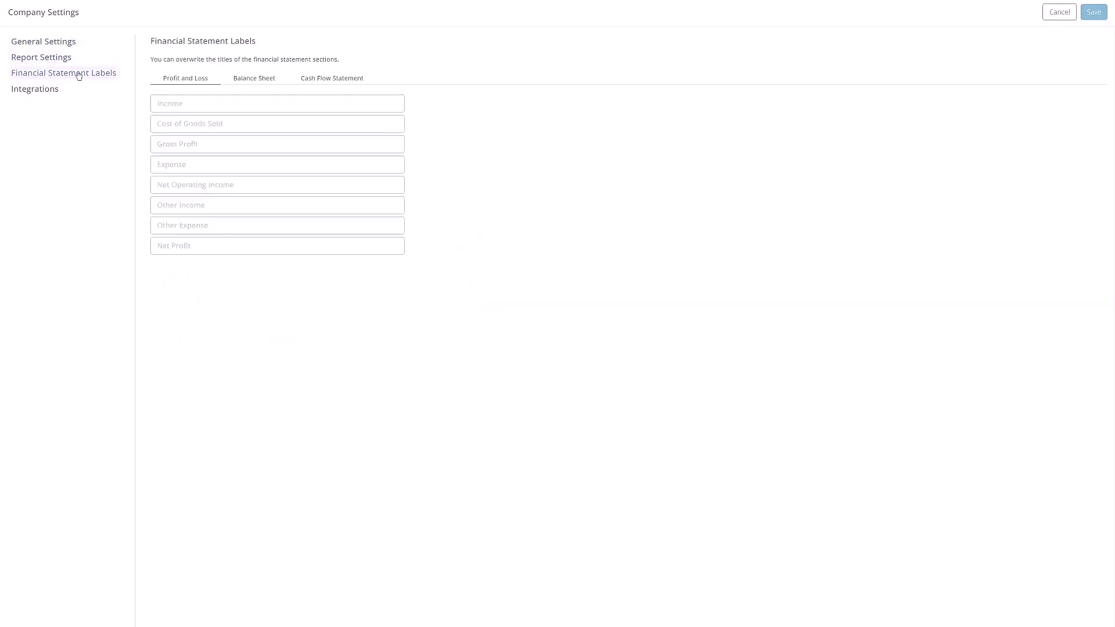
{"action": "left_click", "coordinate": [66, 93]}
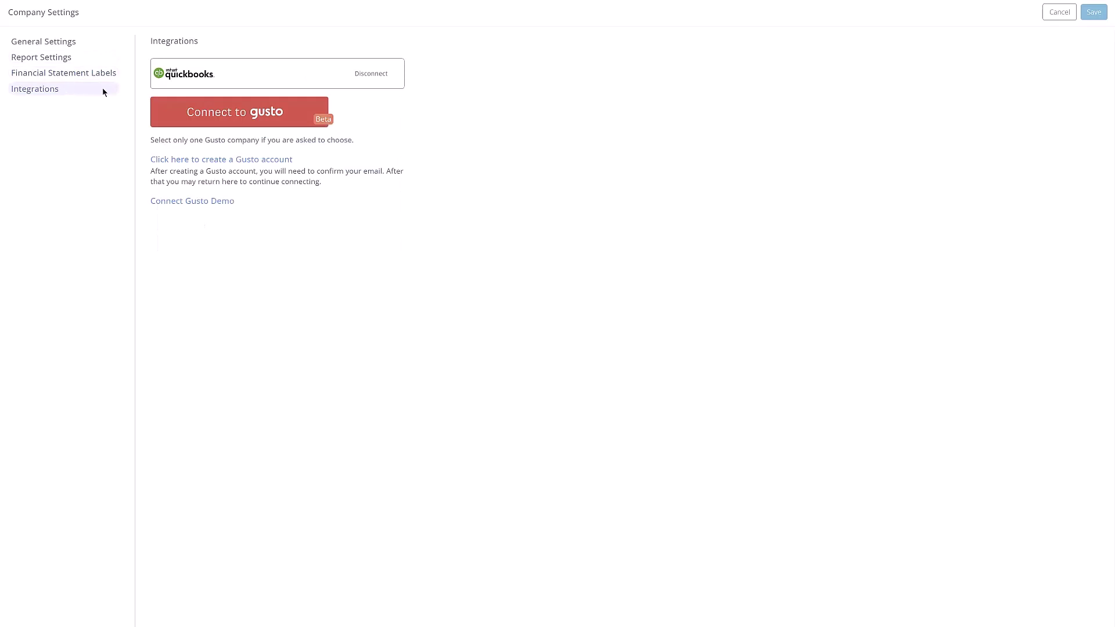
{"action": "left_click", "coordinate": [1093, 12]}
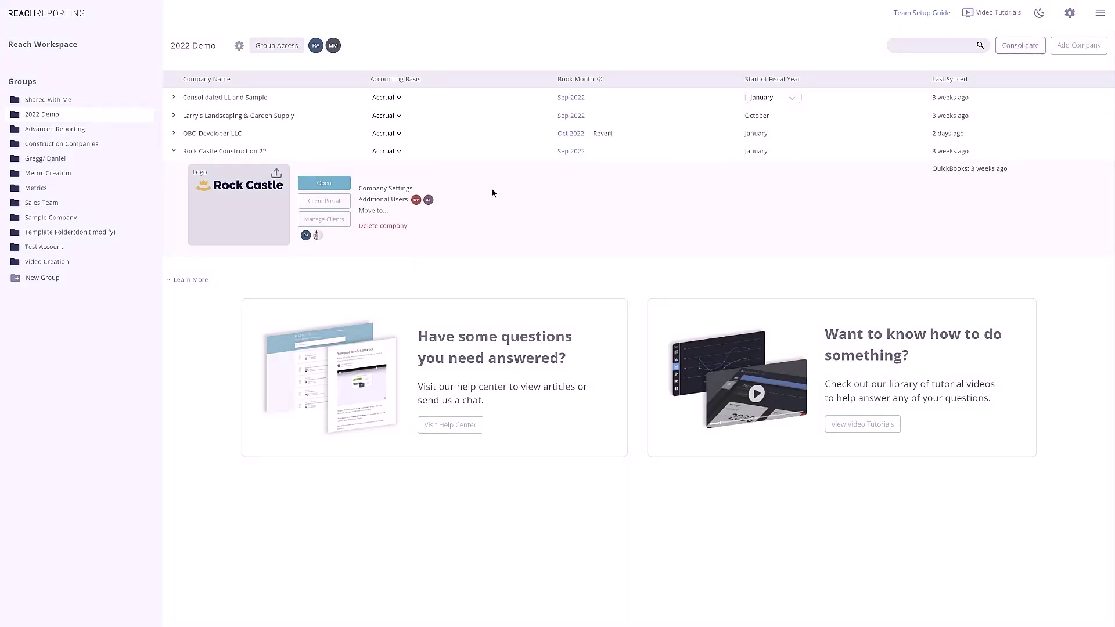
Open Rock Castle Construction 22 from its expanded row to reach its Reports page.
{"action": "left_click", "coordinate": [337, 183]}
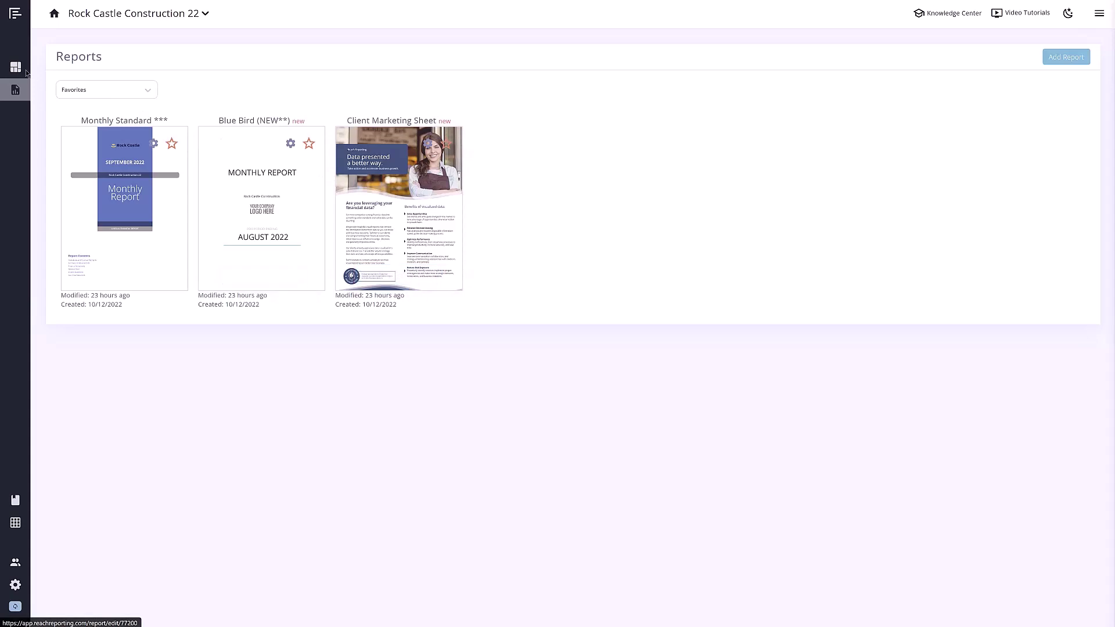
Expand the left sidebar and go to Dashboards to see Performance Overview and Starter Dashboard Example.
{"action": "mouse_move", "coordinate": [25, 72]}
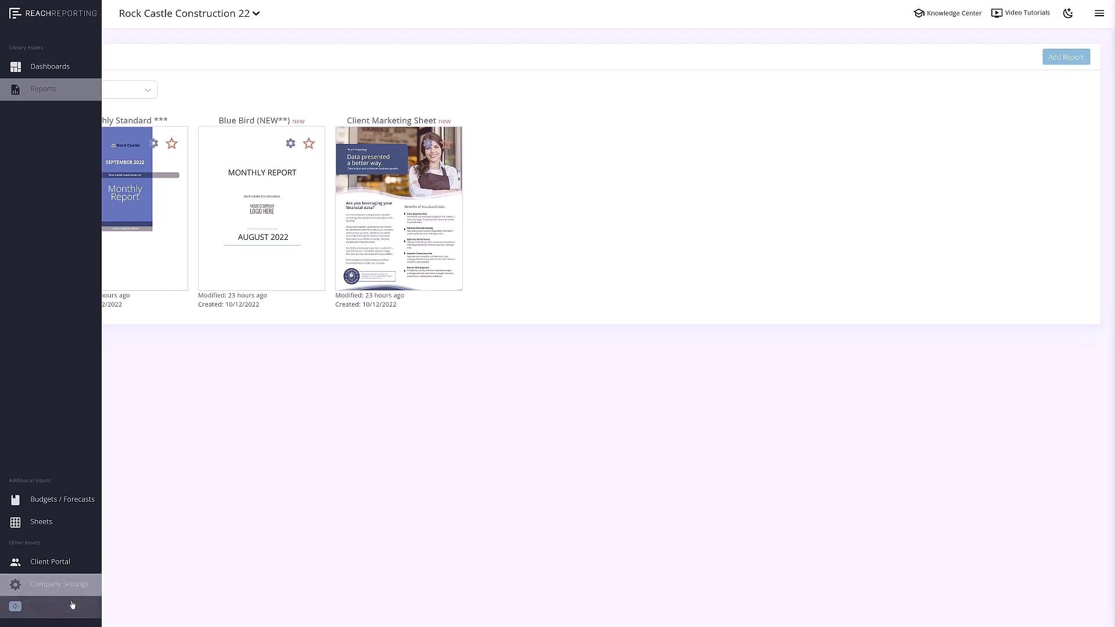
{"action": "left_click", "coordinate": [60, 72]}
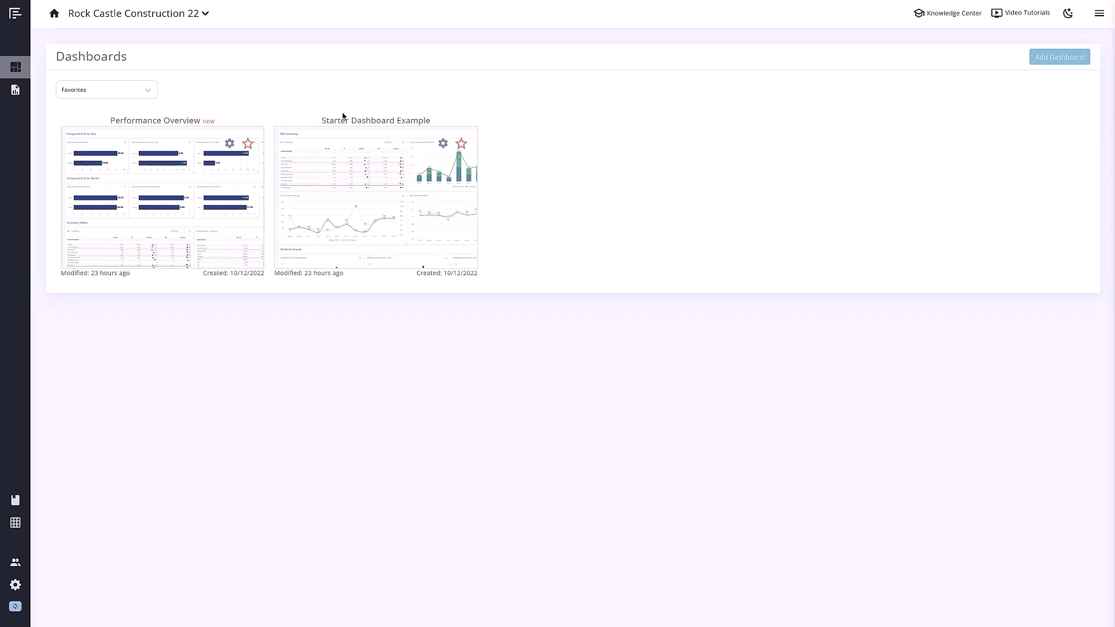
Add a Year to Date Insights dashboard from template, then open Starter Dashboard Example.
{"action": "left_click", "coordinate": [1036, 58]}
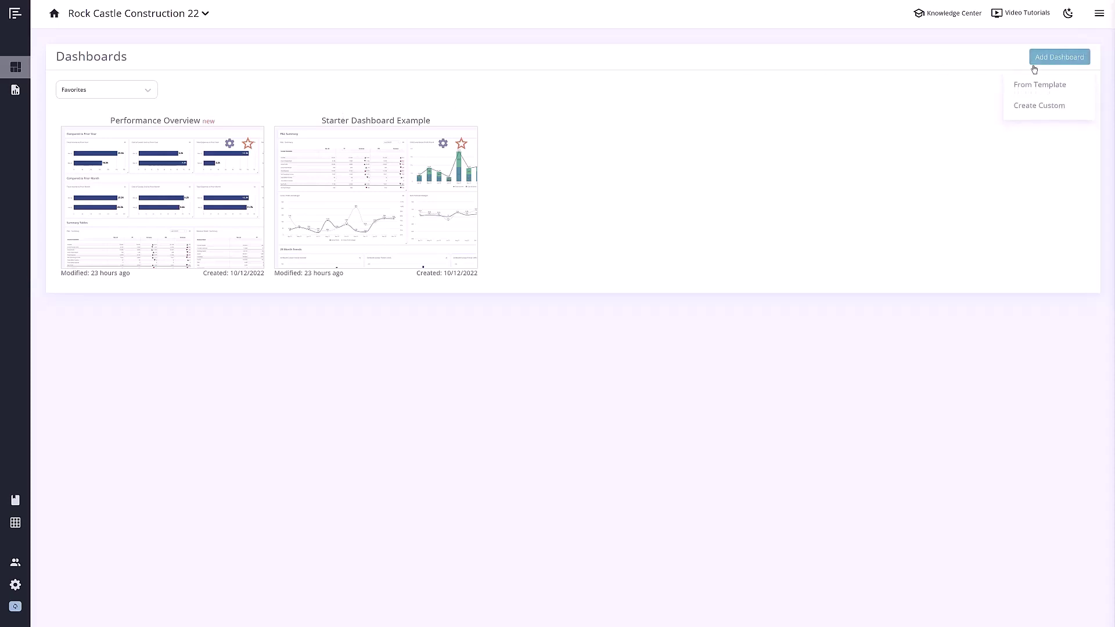
{"action": "left_click", "coordinate": [1037, 90]}
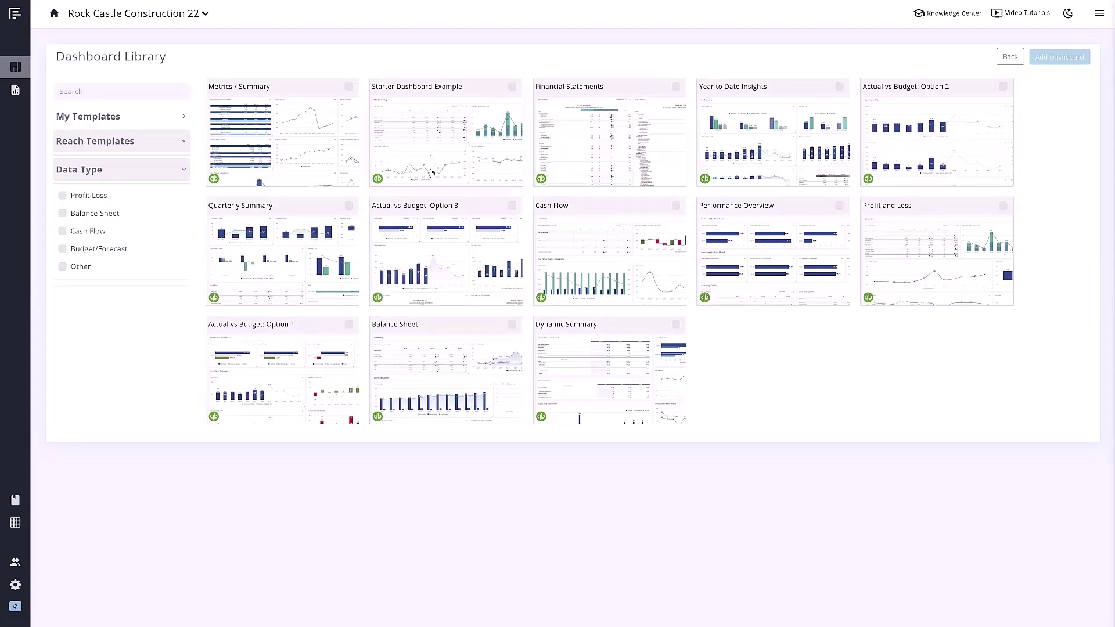
{"action": "left_click", "coordinate": [770, 127]}
{"action": "left_click", "coordinate": [1054, 57]}
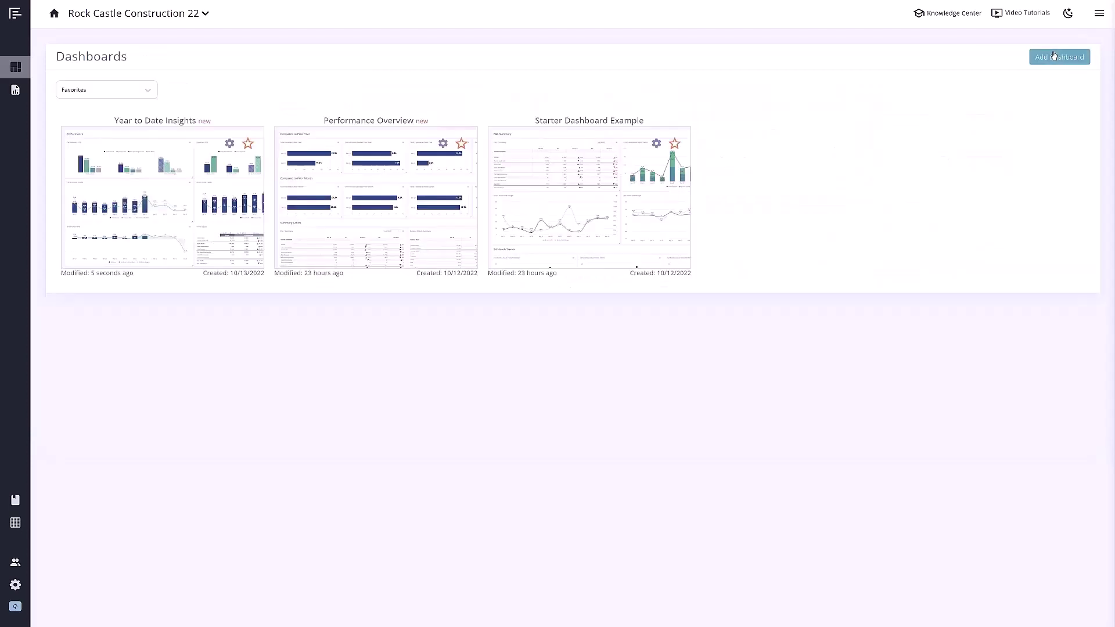
{"action": "left_click", "coordinate": [607, 183]}
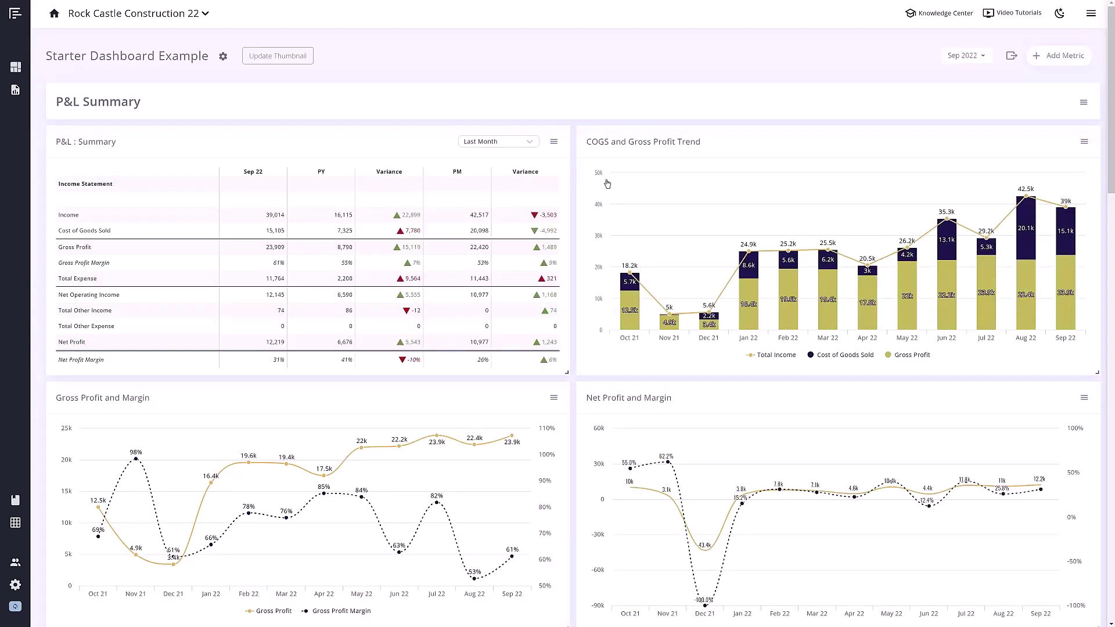
Scroll the Starter Dashboard Example and choose Edit on the Gross Profit and Margin chart.
{"action": "scroll", "coordinate": [607, 184], "scroll_direction": "down", "scroll_amount": 8}
{"action": "scroll", "coordinate": [605, 178], "scroll_direction": "down", "scroll_amount": 8}
{"action": "scroll", "coordinate": [605, 179], "scroll_direction": "up", "scroll_amount": 11}
{"action": "scroll", "coordinate": [606, 179], "scroll_direction": "up", "scroll_amount": 3}
{"action": "left_click", "coordinate": [555, 297]}
{"action": "left_click", "coordinate": [532, 326]}
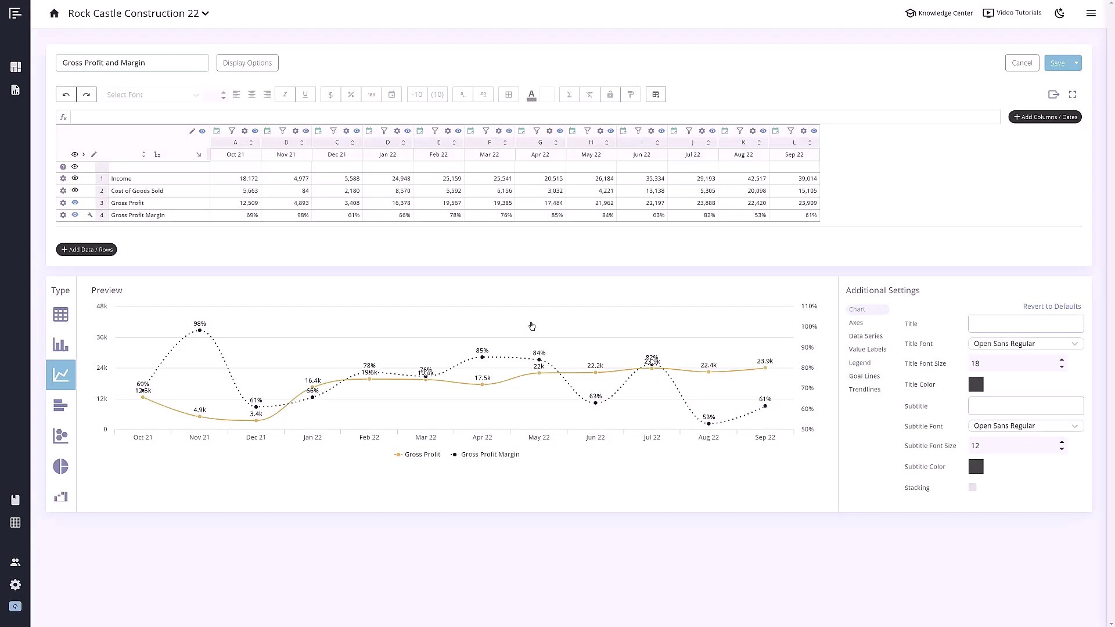
Add one blank custom row to the Gross Profit and Margin data table.
{"action": "left_click", "coordinate": [1033, 118]}
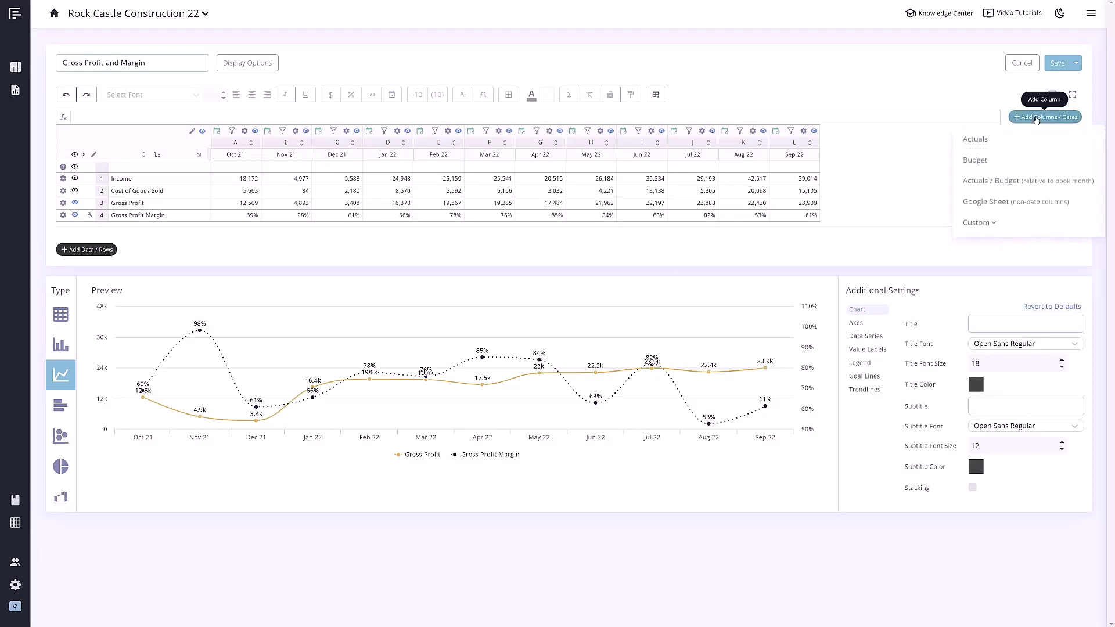
{"action": "mouse_move", "coordinate": [87, 250]}
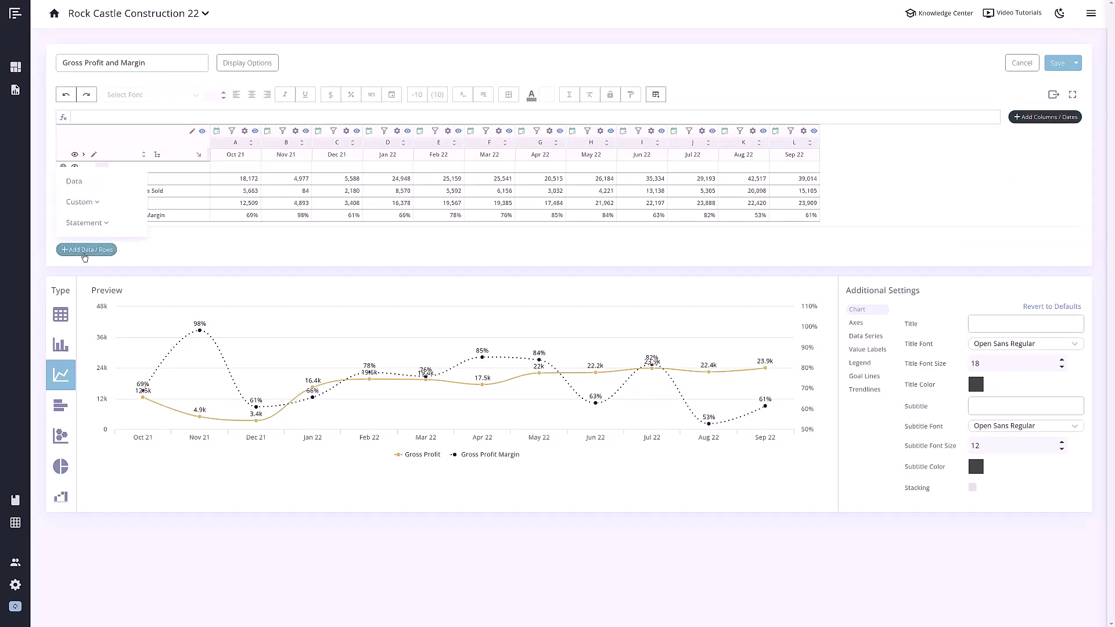
{"action": "left_click", "coordinate": [81, 202]}
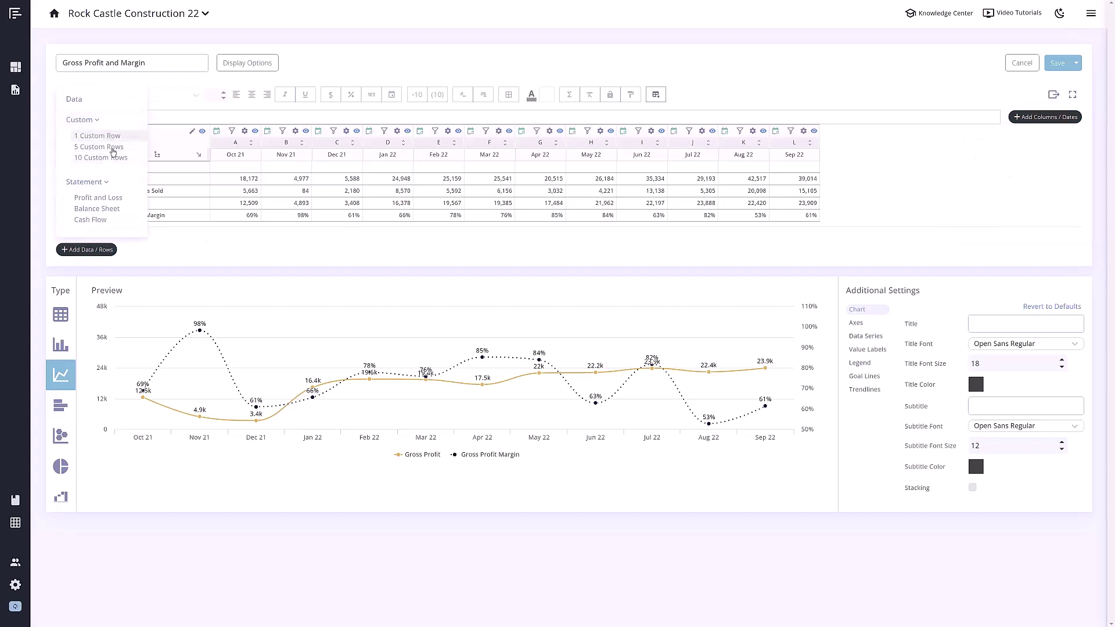
{"action": "left_click", "coordinate": [108, 145]}
Inspect the Gross Profit Margin formula in A4, then enter and clear a test formula in A5.
{"action": "double_click", "coordinate": [215, 215]}
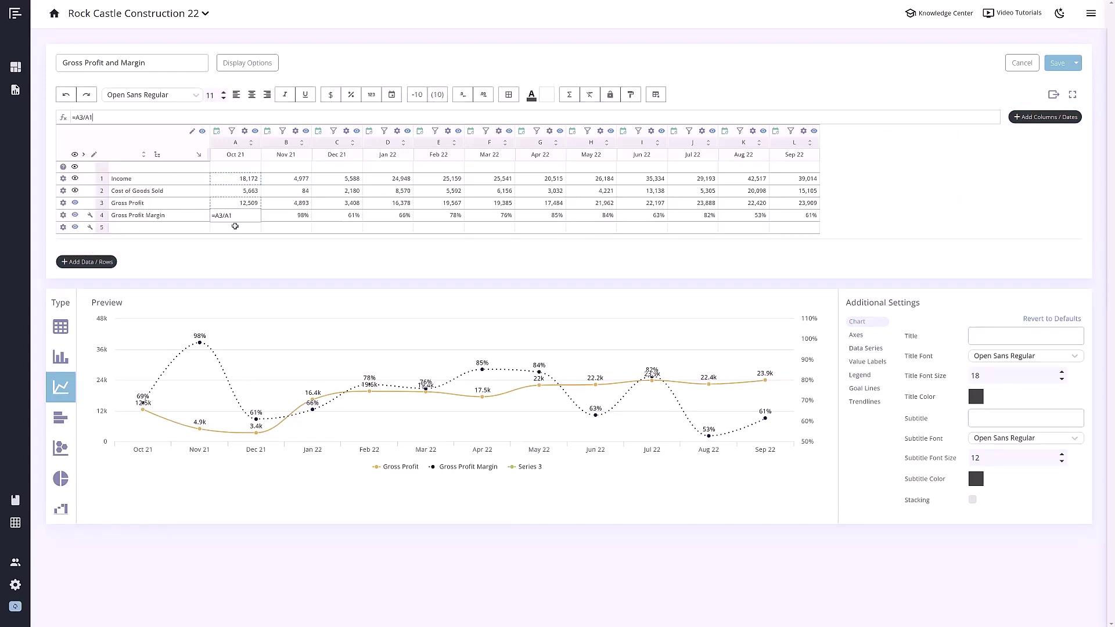
{"action": "left_click", "coordinate": [235, 227]}
{"action": "type", "text": "=s"}
{"action": "scroll", "coordinate": [298, 302], "scroll_direction": "down", "scroll_amount": 5}
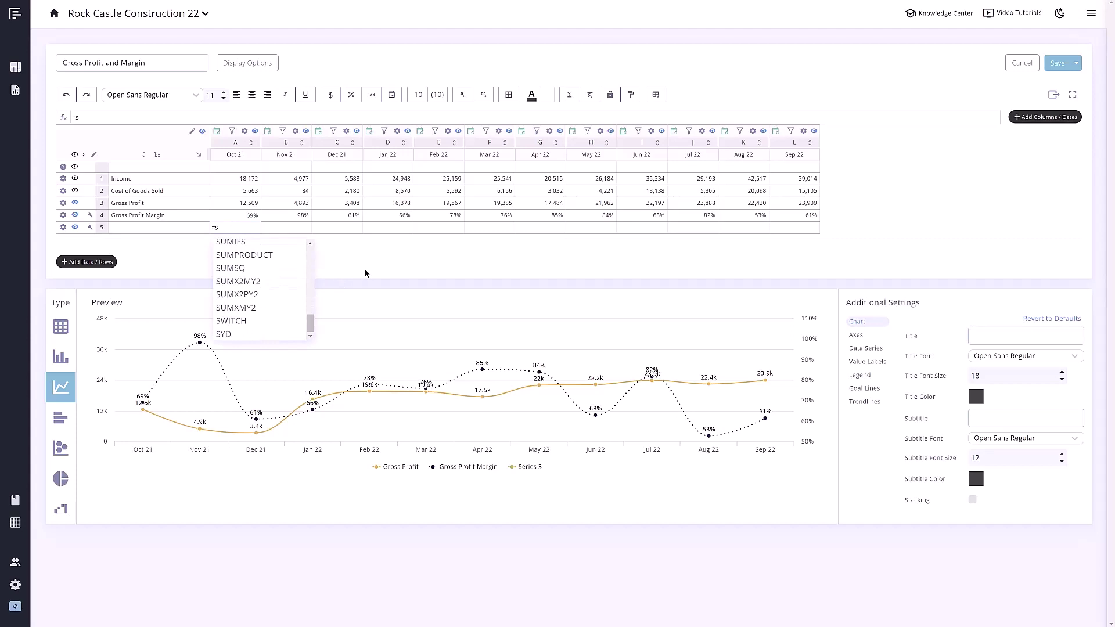
{"action": "key", "text": "Return"}
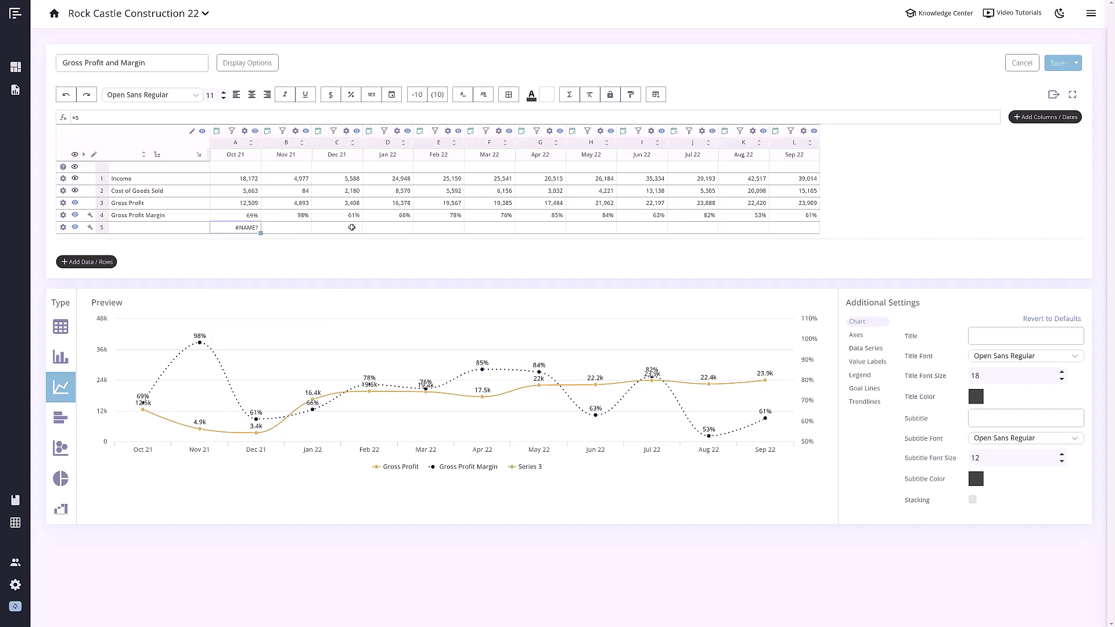
{"action": "key", "text": "Delete"}
Preview bar, horizontal bar, scatter and table views, return to line chart, and save and close.
{"action": "left_click", "coordinate": [61, 356]}
{"action": "left_click", "coordinate": [55, 420]}
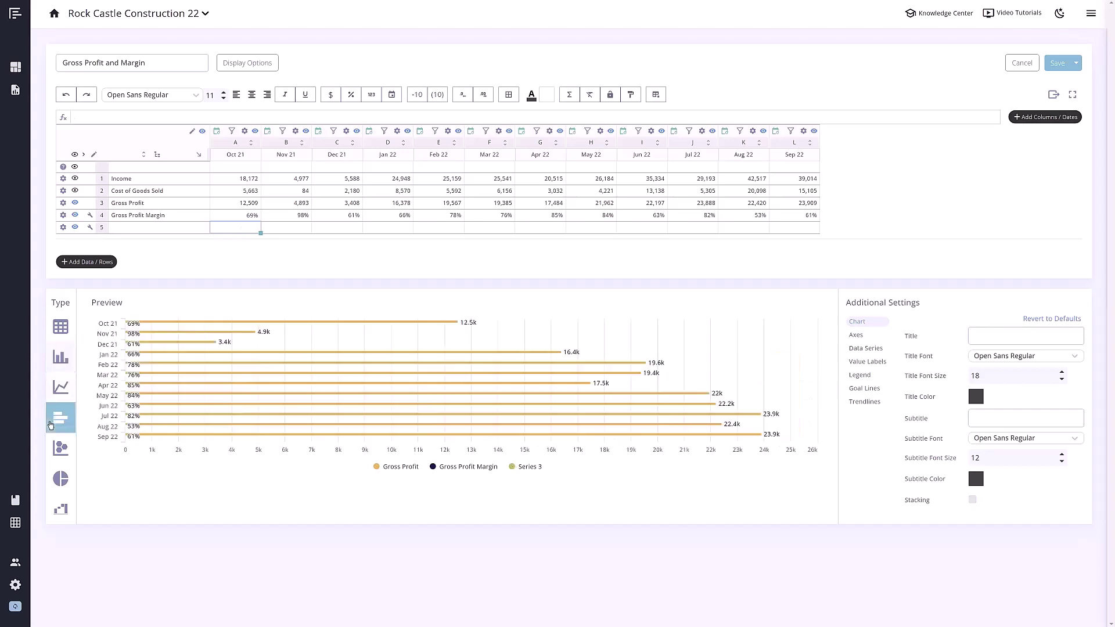
{"action": "left_click", "coordinate": [58, 448]}
{"action": "left_click", "coordinate": [60, 331]}
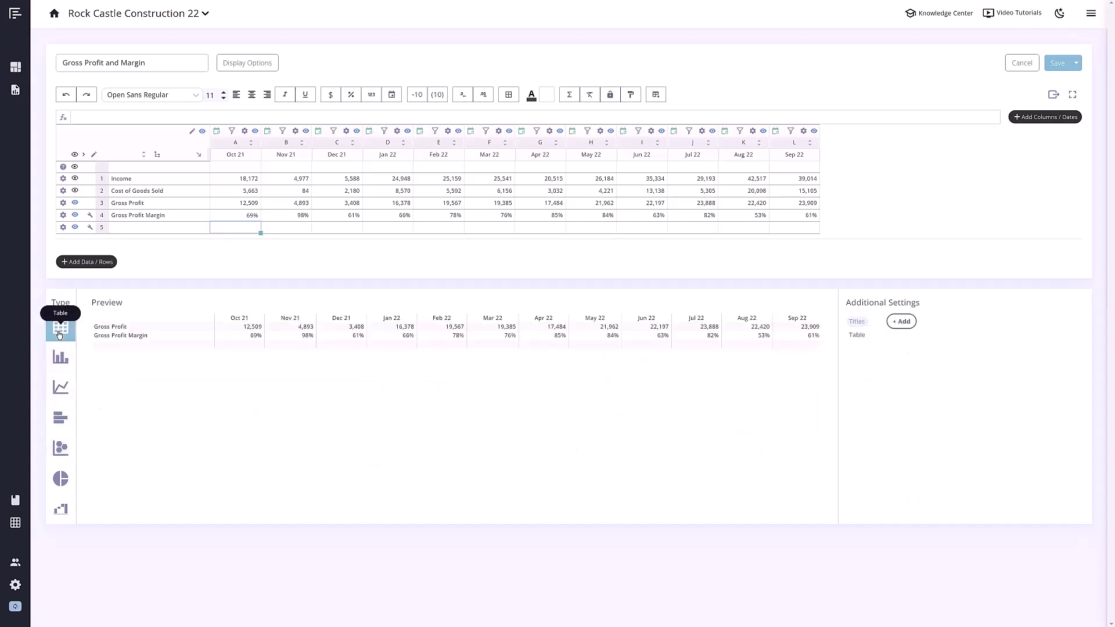
{"action": "left_click", "coordinate": [61, 387]}
{"action": "left_click", "coordinate": [1076, 63]}
{"action": "left_click", "coordinate": [1040, 87]}
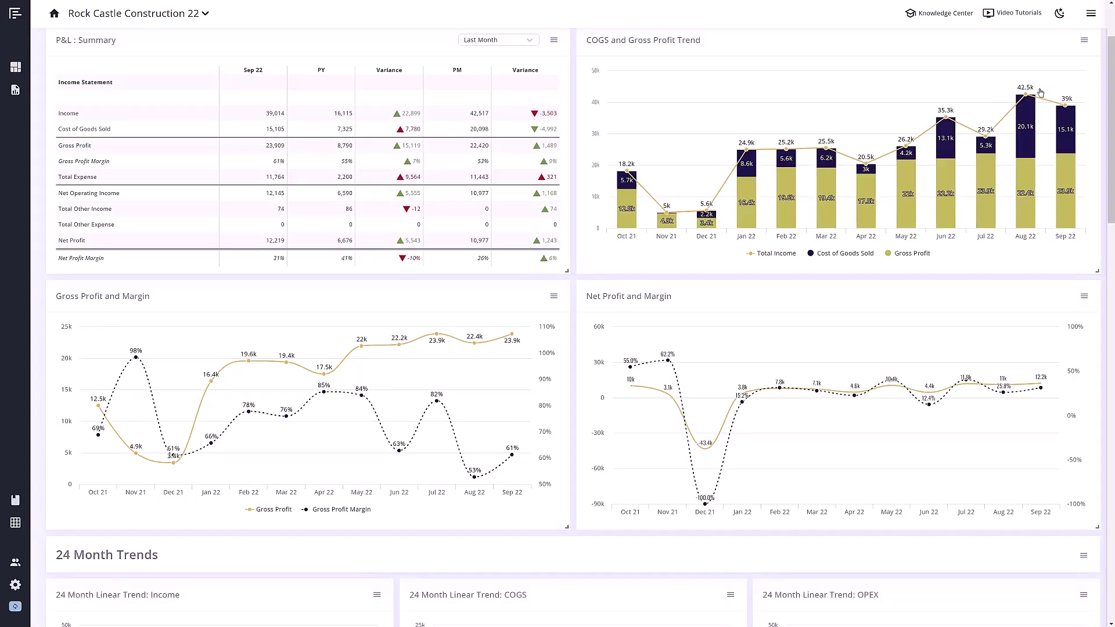
Open the Monthly Standard report and try gold, then olive, as its theme colour.
{"action": "left_click", "coordinate": [17, 99]}
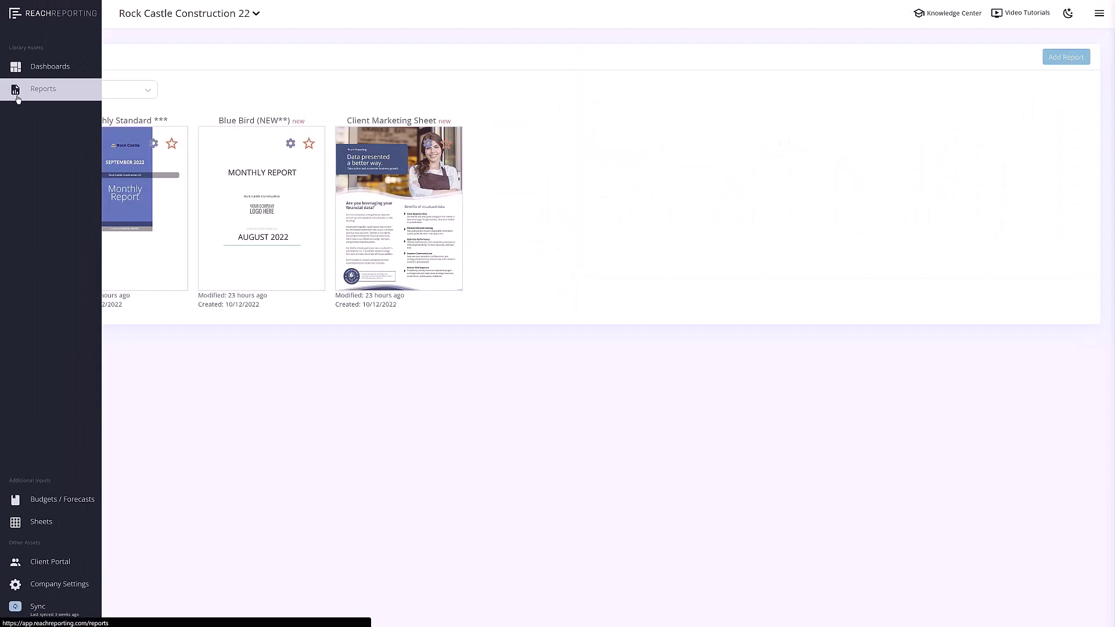
{"action": "left_click", "coordinate": [149, 196]}
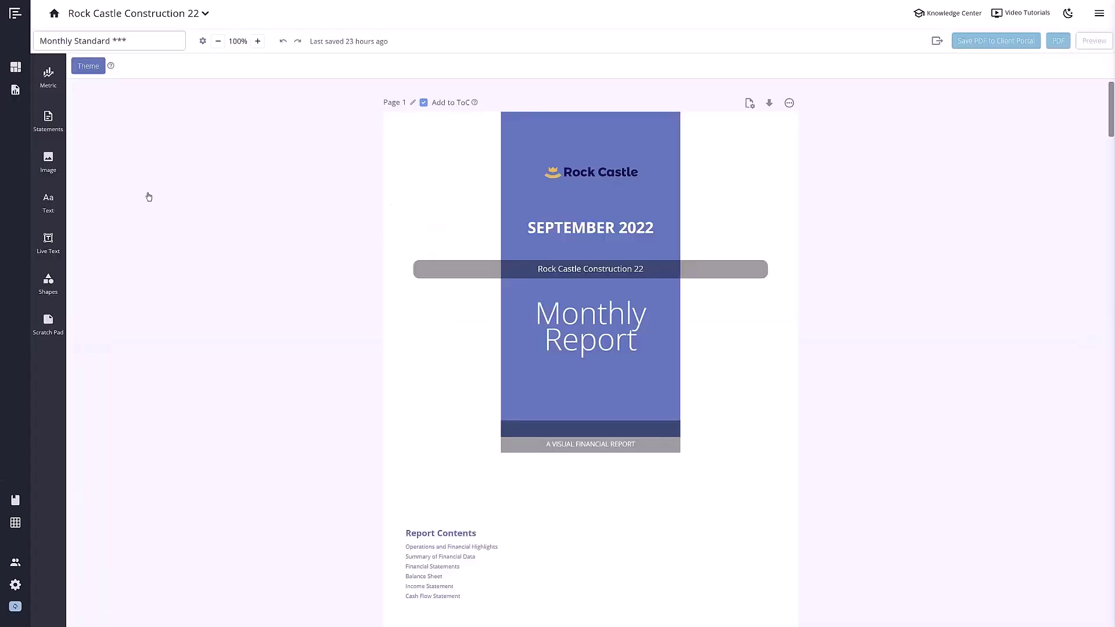
{"action": "left_click", "coordinate": [96, 66]}
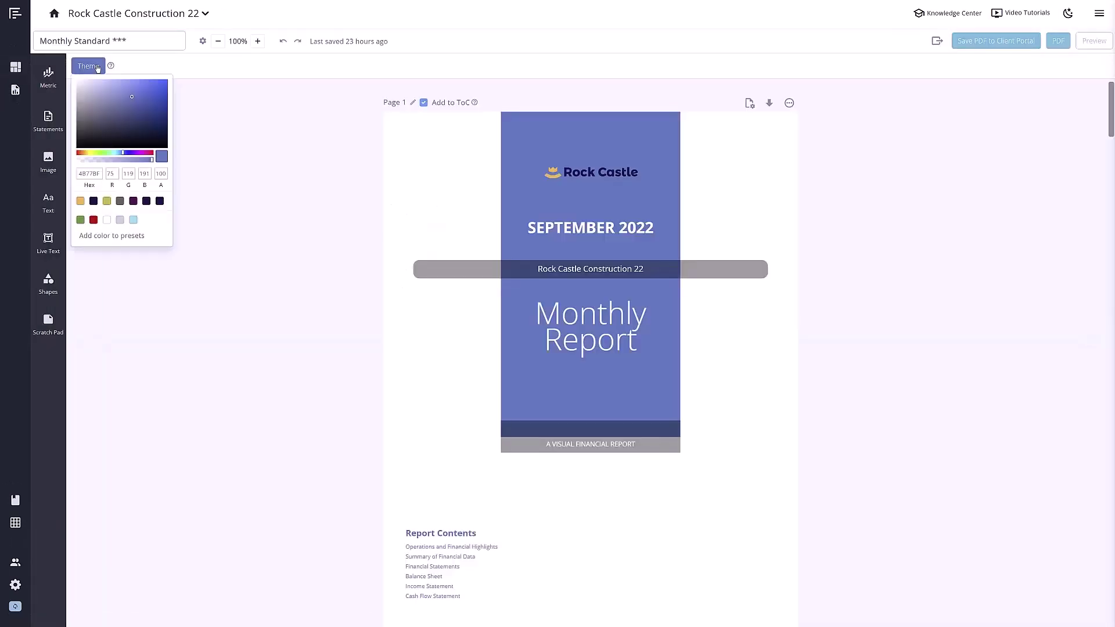
{"action": "left_click", "coordinate": [80, 201]}
{"action": "left_click", "coordinate": [107, 201]}
{"action": "left_click", "coordinate": [232, 215]}
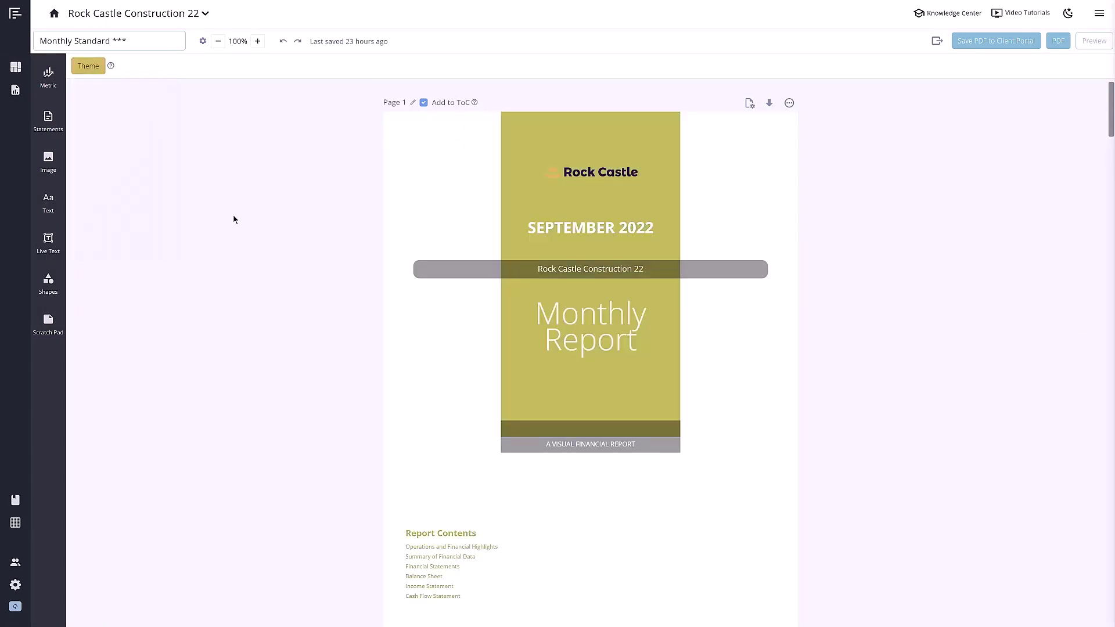
Change the report's theme colour to a lightened purple.
{"action": "left_click", "coordinate": [89, 66]}
{"action": "left_click", "coordinate": [133, 201]}
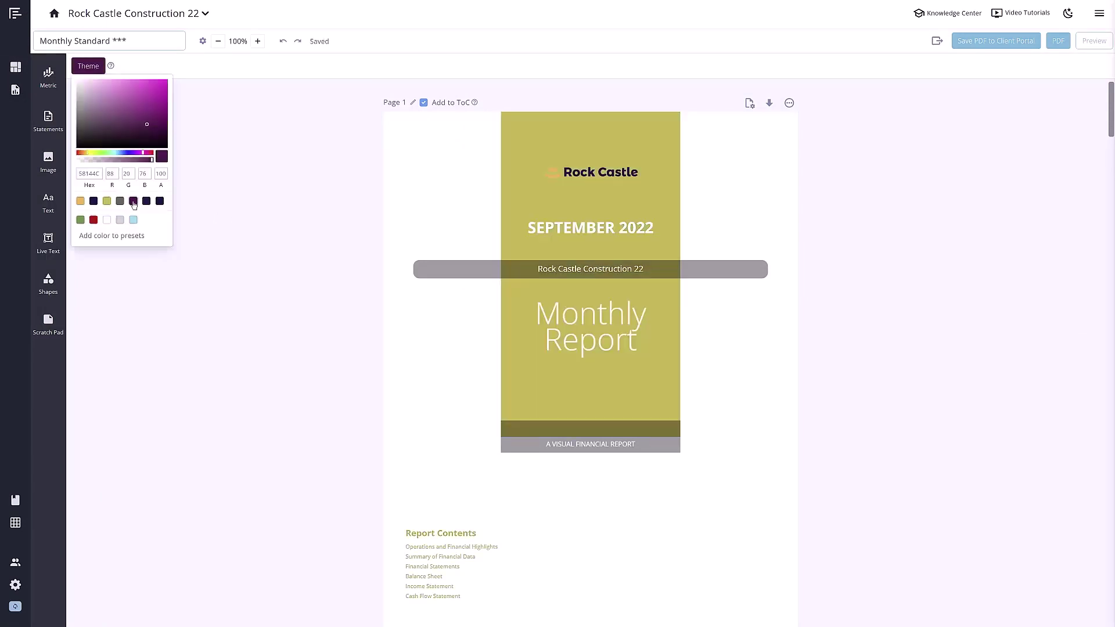
{"action": "left_click", "coordinate": [118, 106]}
{"action": "left_click", "coordinate": [211, 165]}
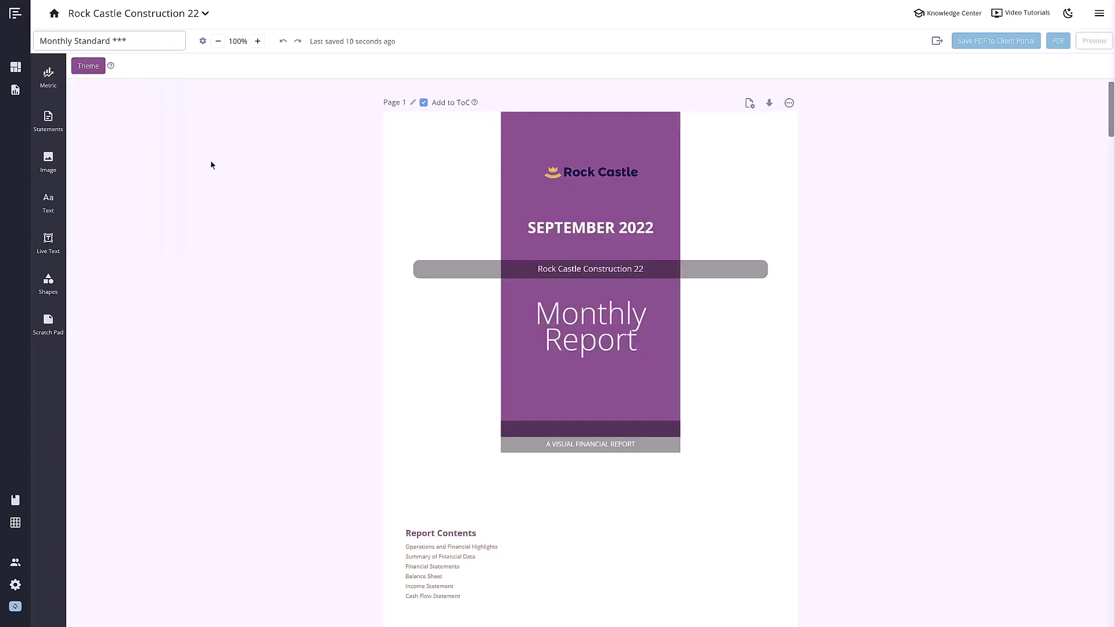
Select the $39k Total Income and $12.2k Net Profit figures and nudge the data table up-left.
{"action": "scroll", "coordinate": [356, 206], "scroll_direction": "down", "scroll_amount": 10}
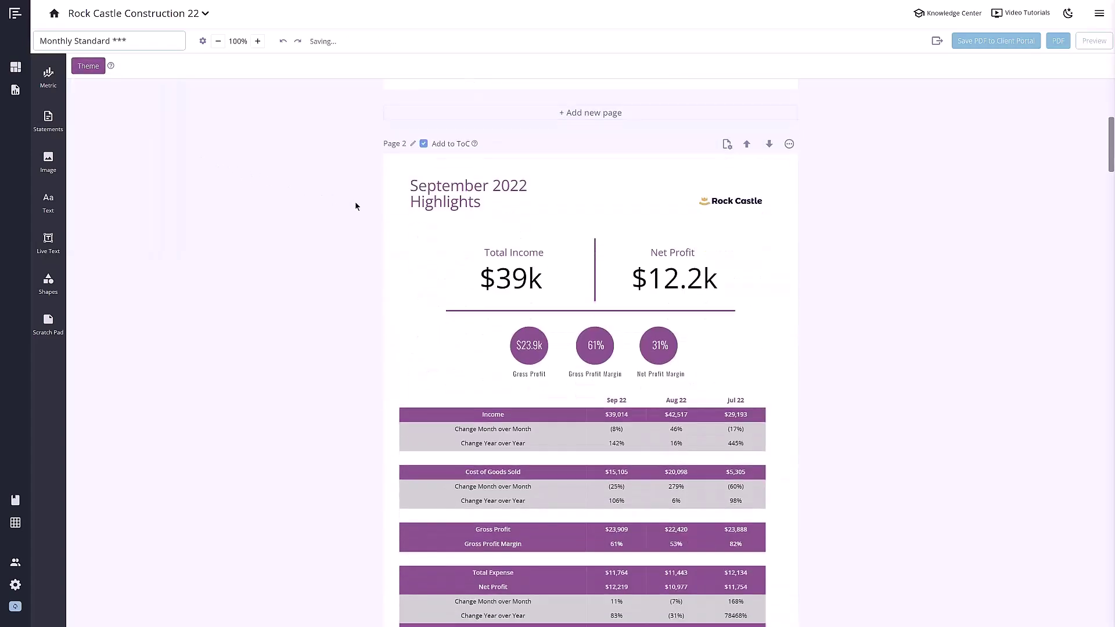
{"action": "left_click", "coordinate": [526, 279]}
{"action": "left_click", "coordinate": [675, 283]}
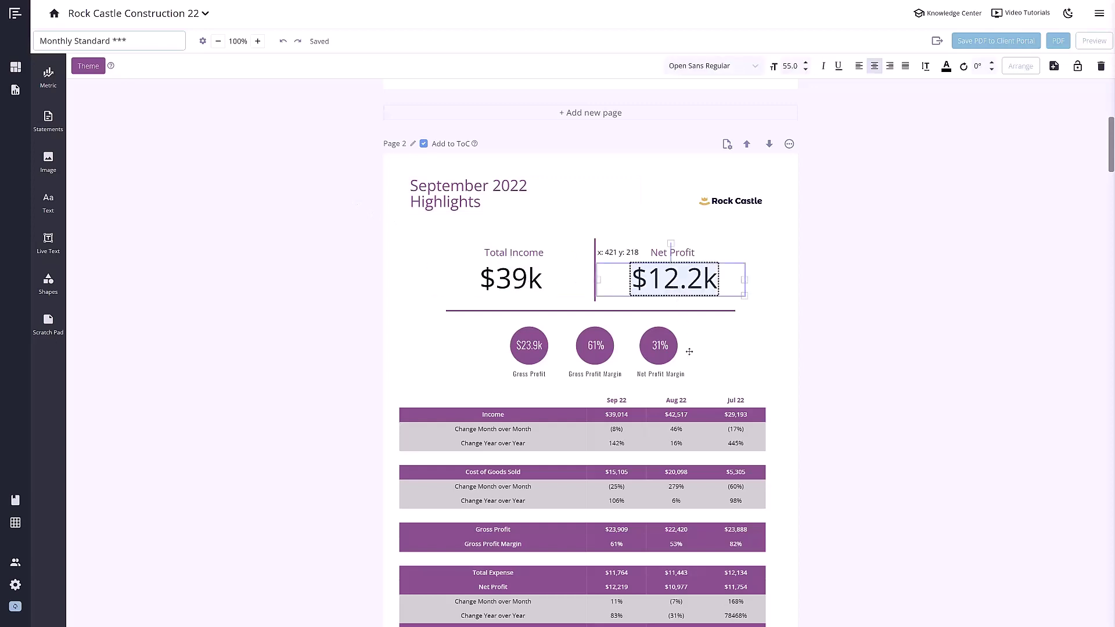
{"action": "left_click_drag", "start_coordinate": [686, 417], "coordinate": [675, 409]}
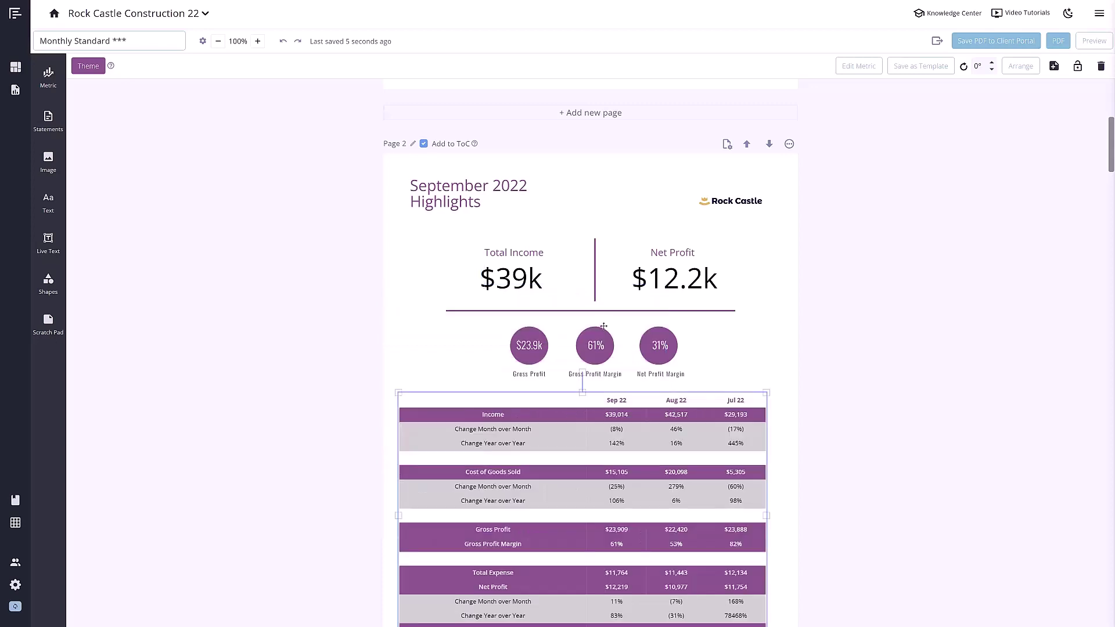
{"action": "scroll", "coordinate": [816, 347], "scroll_direction": "down", "scroll_amount": 5}
{"action": "left_click", "coordinate": [816, 346]}
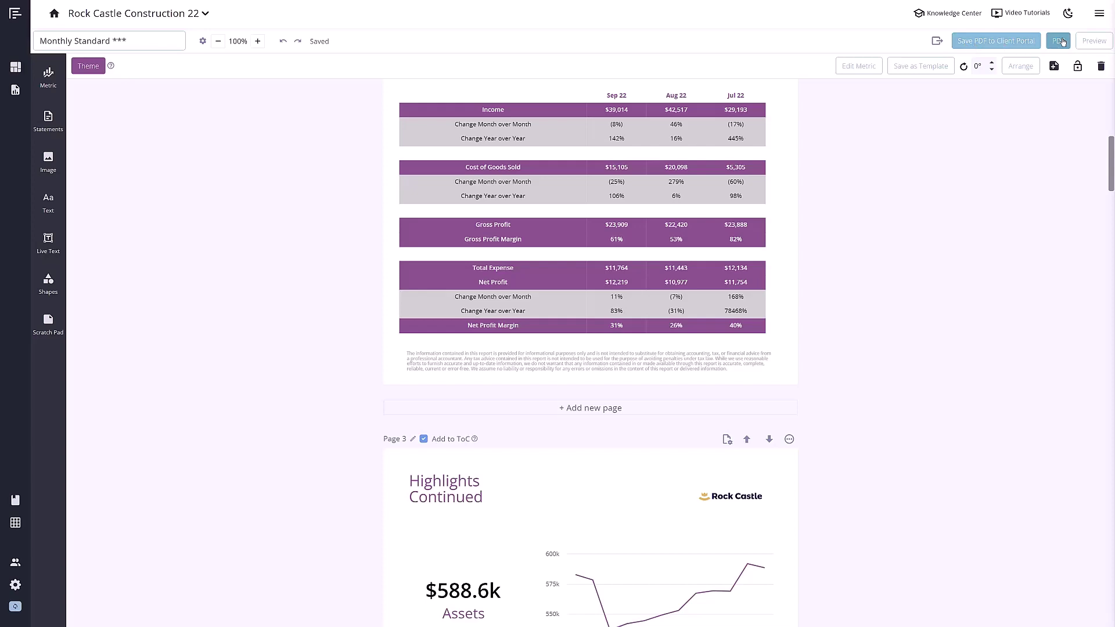
Open Video Tutorials, expand Metrics/Statements and Sheets, and play Intro to statements.
{"action": "left_click", "coordinate": [1027, 14]}
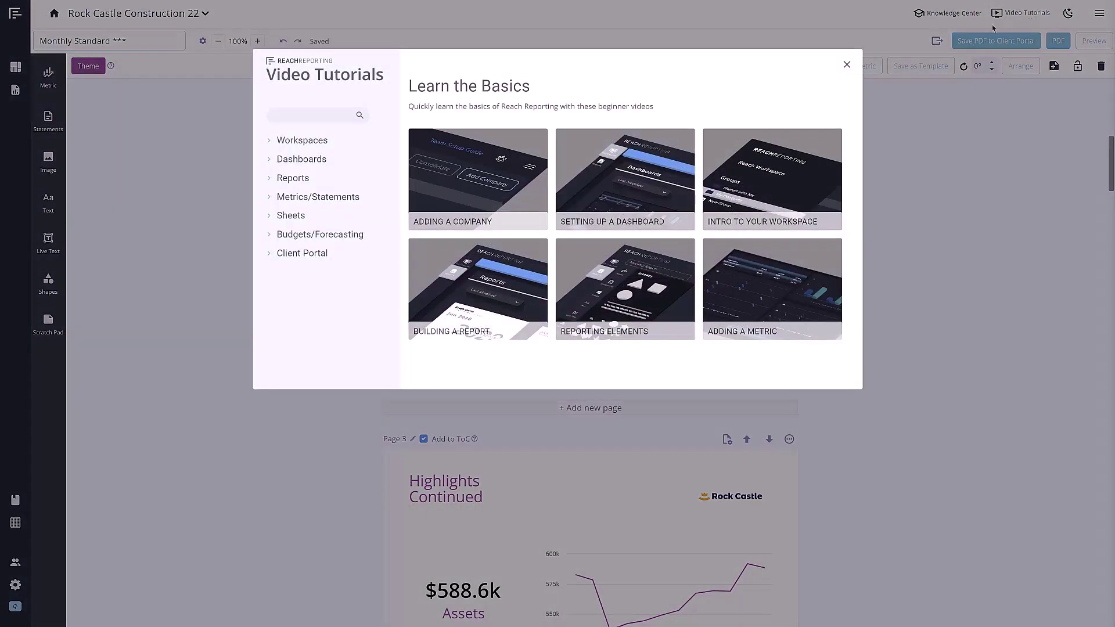
{"action": "left_click", "coordinate": [319, 196]}
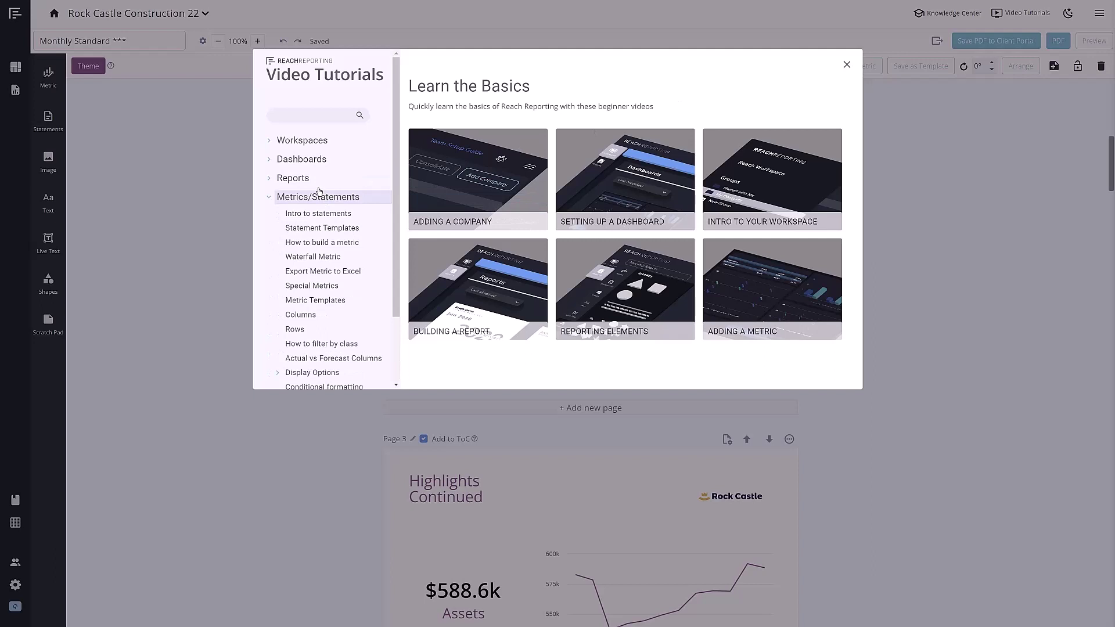
{"action": "scroll", "coordinate": [318, 191], "scroll_direction": "down", "scroll_amount": 2}
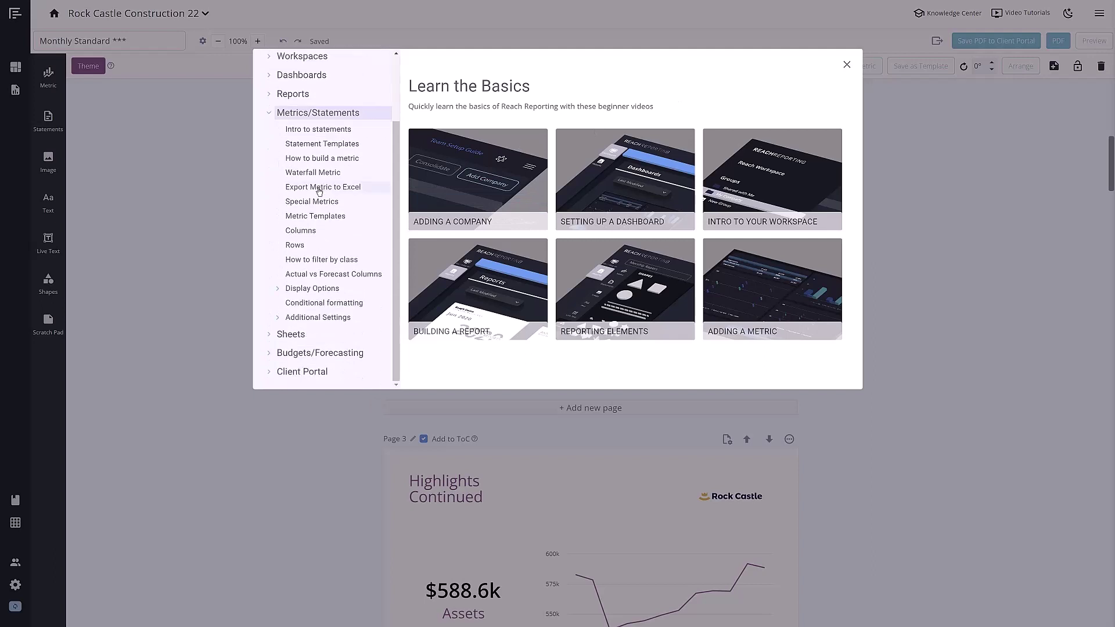
{"action": "left_click", "coordinate": [293, 334]}
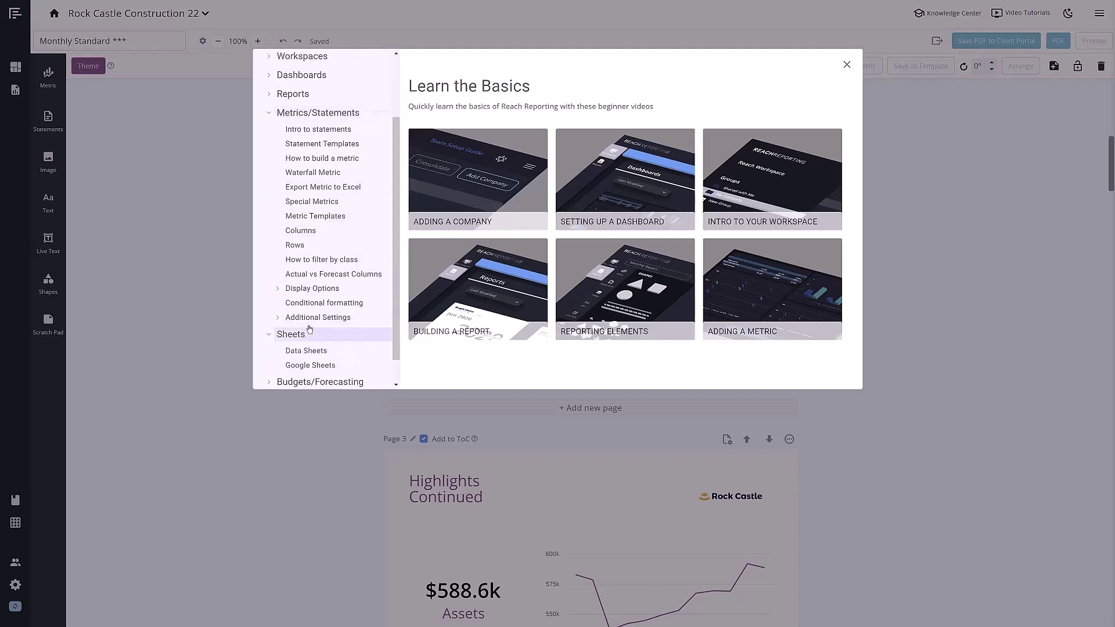
{"action": "scroll", "coordinate": [308, 279], "scroll_direction": "up", "scroll_amount": 3}
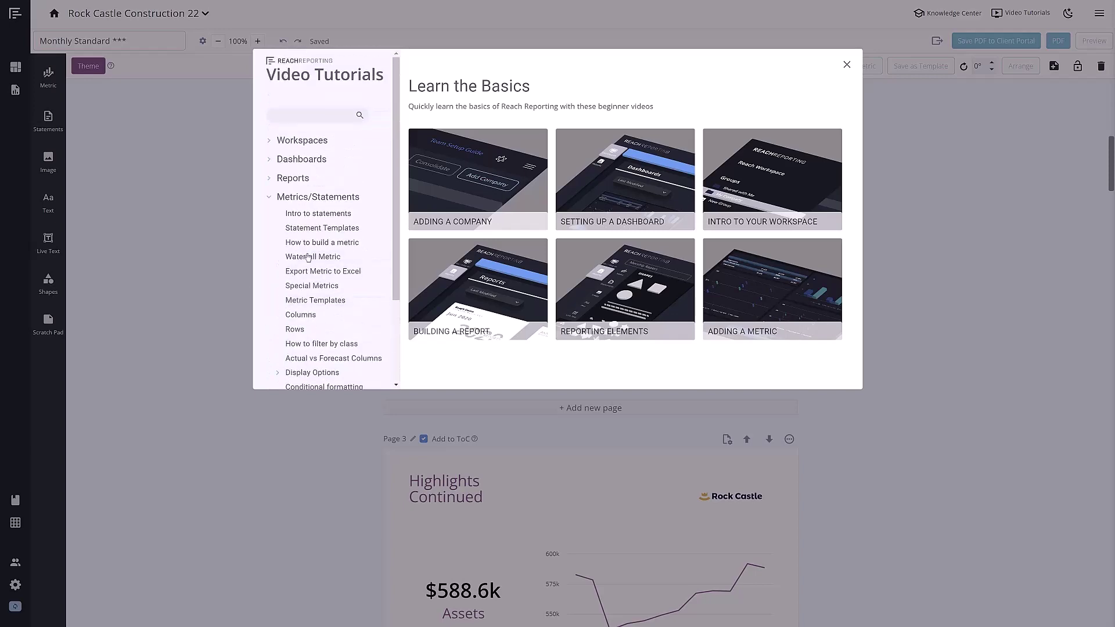
{"action": "left_click", "coordinate": [307, 215]}
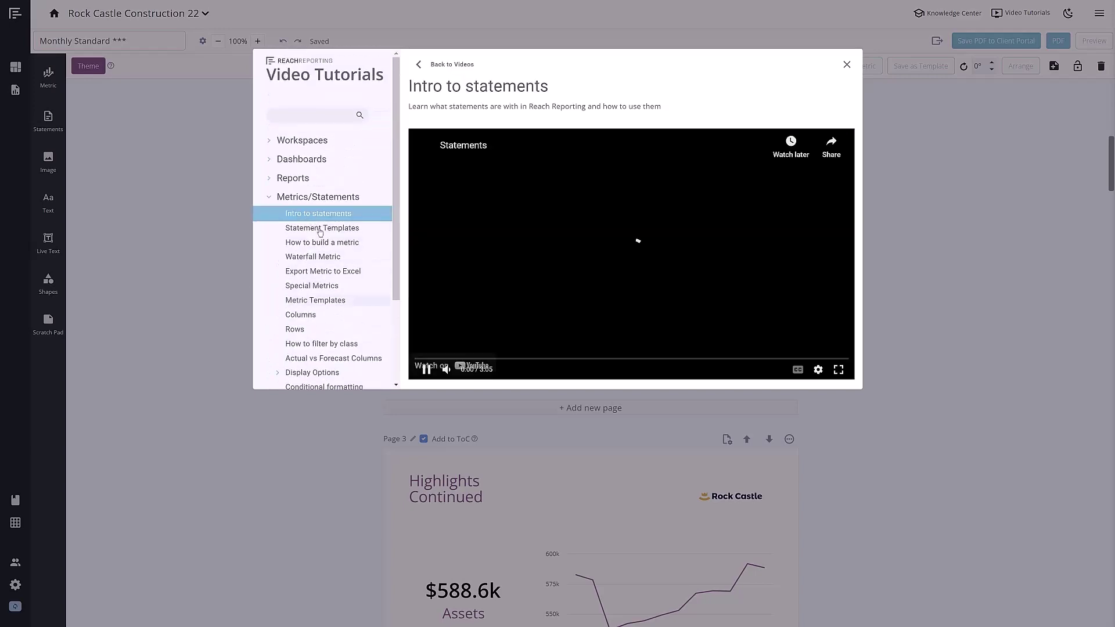